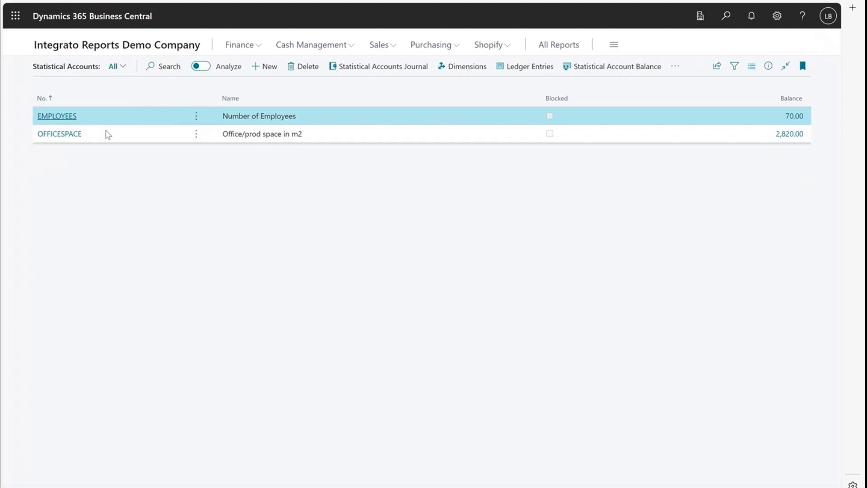
Step: Open the EMPLOYEES statistical account and view its ledger entries
{"action": "left_click", "coordinate": [57, 116]}
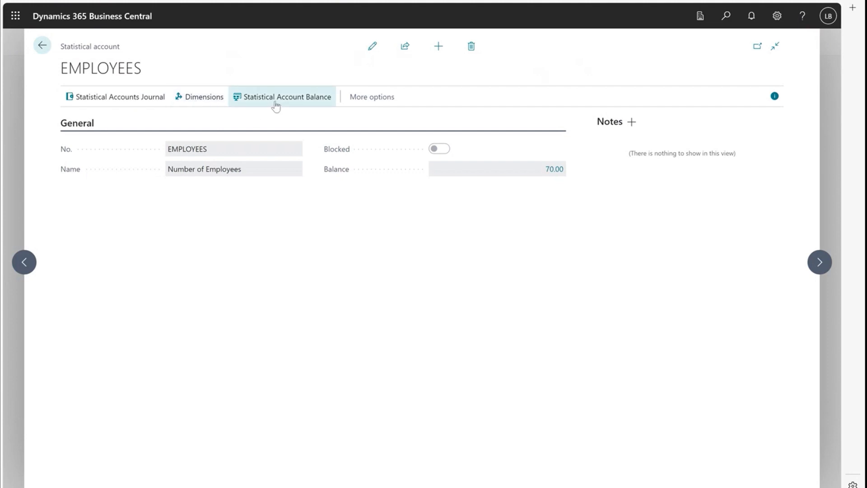
{"action": "left_click", "coordinate": [552, 175]}
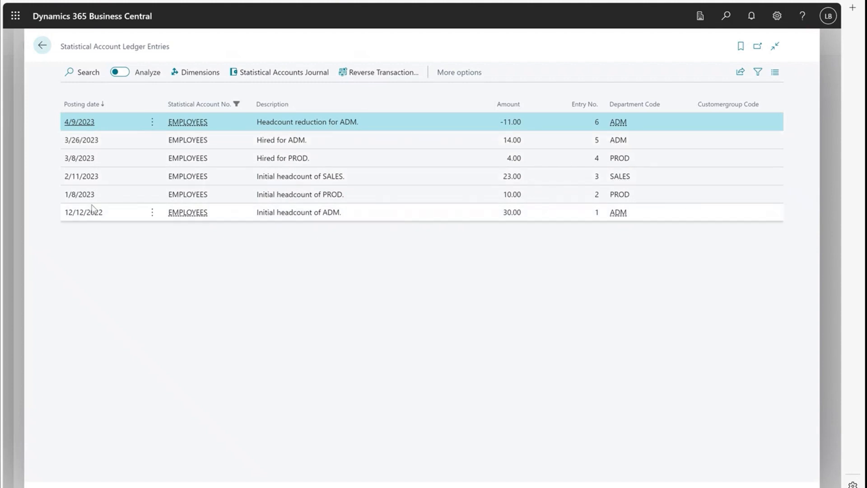
Step: Open the Statistical Accounts Journal and set the first line's posting date to 3/5/2024
{"action": "left_click", "coordinate": [290, 76]}
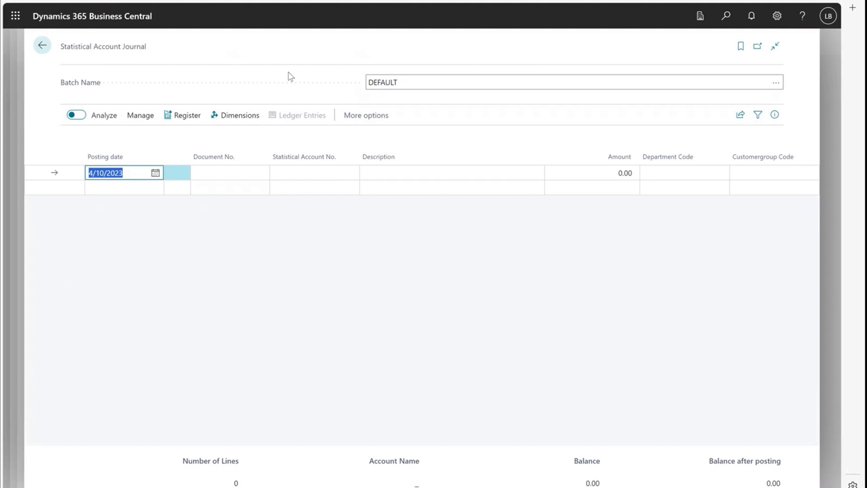
{"action": "left_click", "coordinate": [157, 176]}
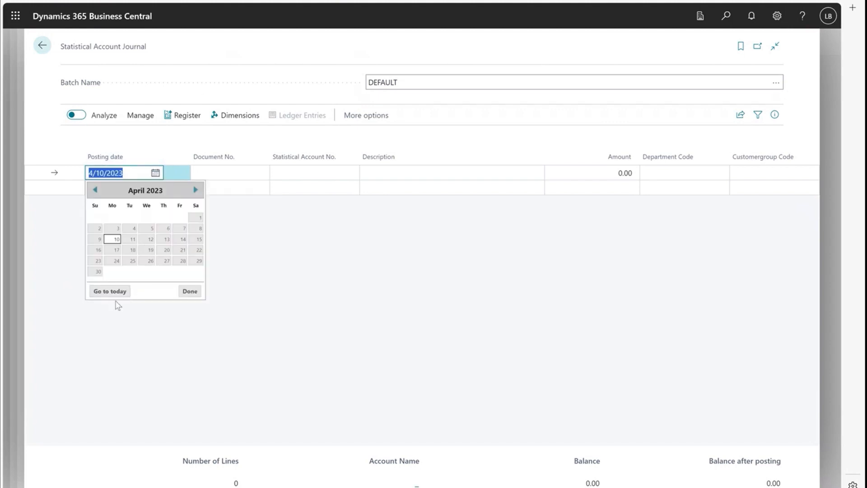
{"action": "left_click", "coordinate": [110, 291]}
{"action": "left_click", "coordinate": [132, 228]}
{"action": "left_click", "coordinate": [256, 175]}
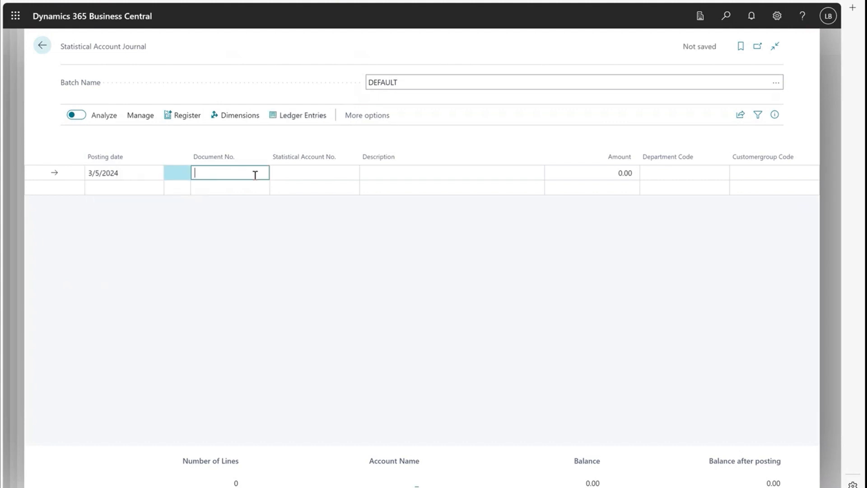
Step: Fill the first journal line with account EMPLOYEES, description "New Hires for Admin", amount 5 and department ADM
{"action": "left_click", "coordinate": [309, 172]}
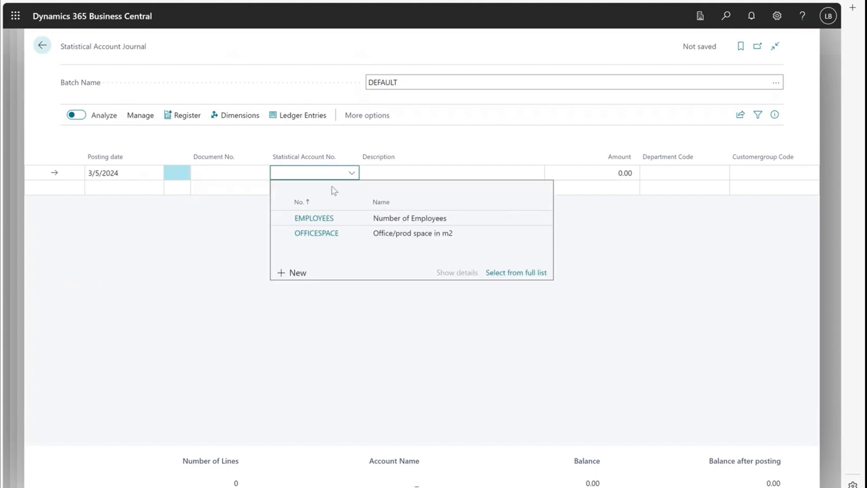
{"action": "left_click", "coordinate": [351, 218]}
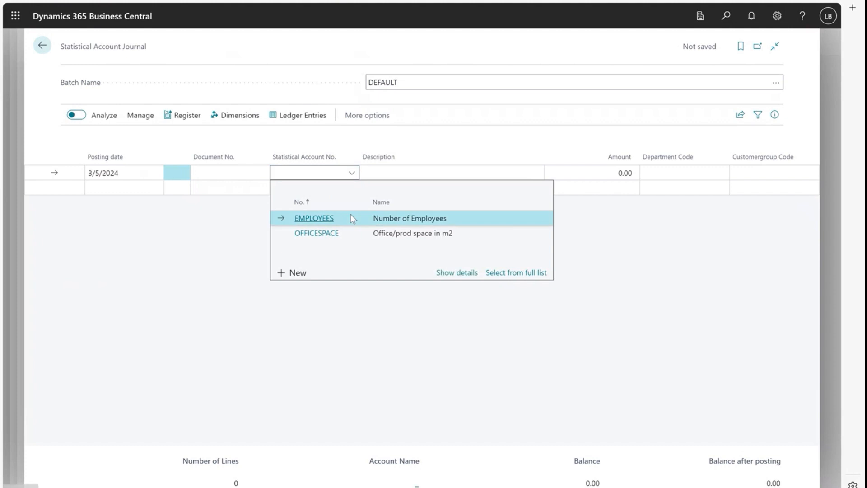
{"action": "left_click", "coordinate": [414, 176]}
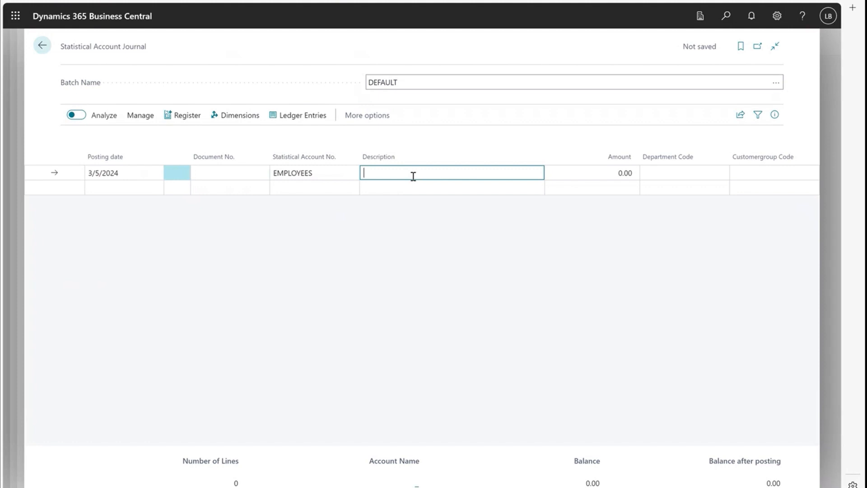
{"action": "type", "text": "New Hires for Admin"}
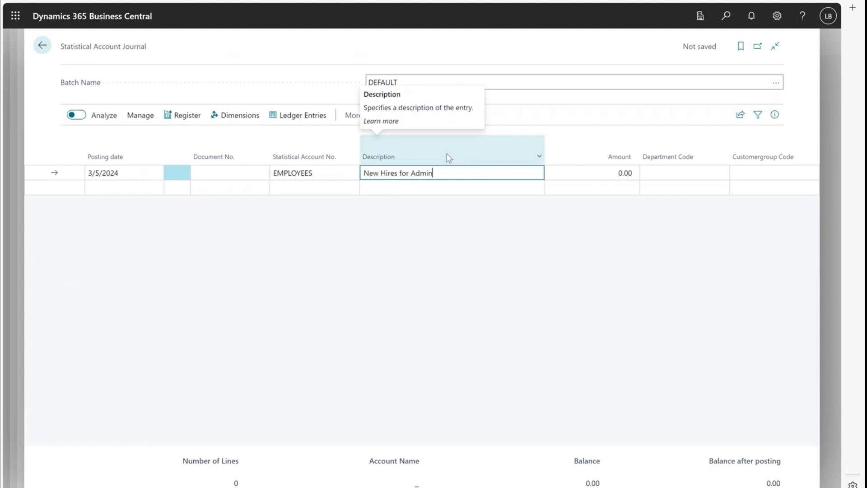
{"action": "left_click", "coordinate": [605, 174]}
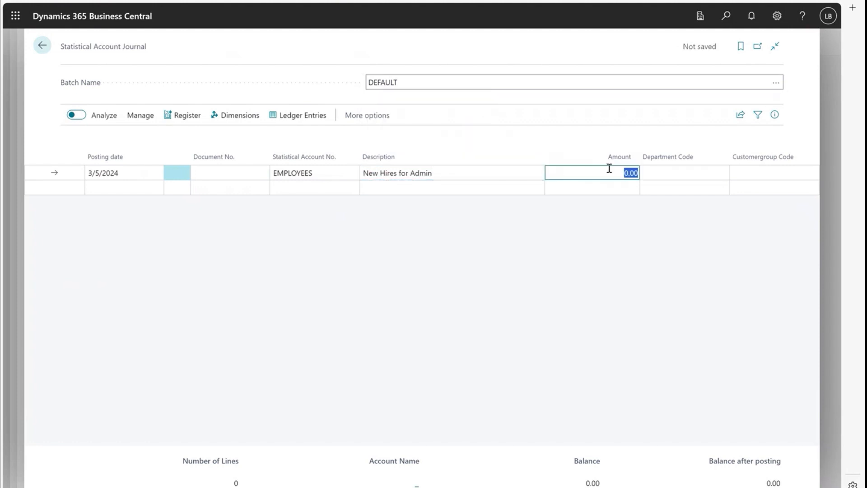
{"action": "type", "text": "5"}
{"action": "key", "text": "Tab"}
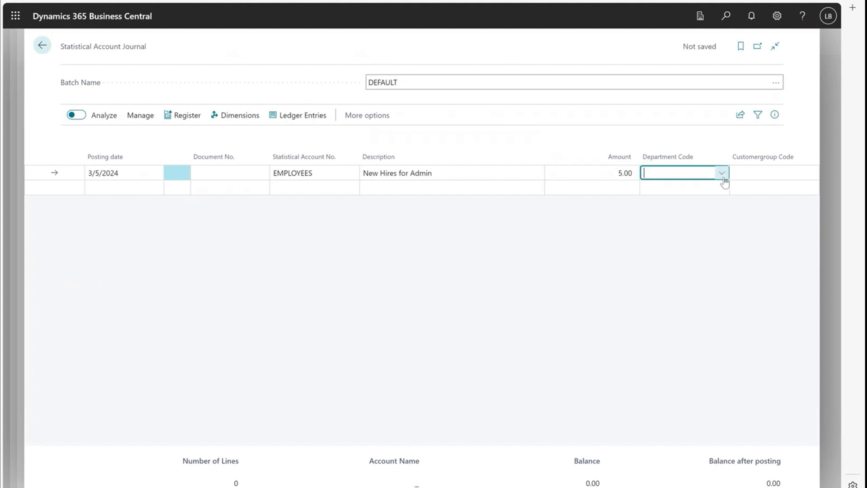
{"action": "left_click", "coordinate": [723, 175]}
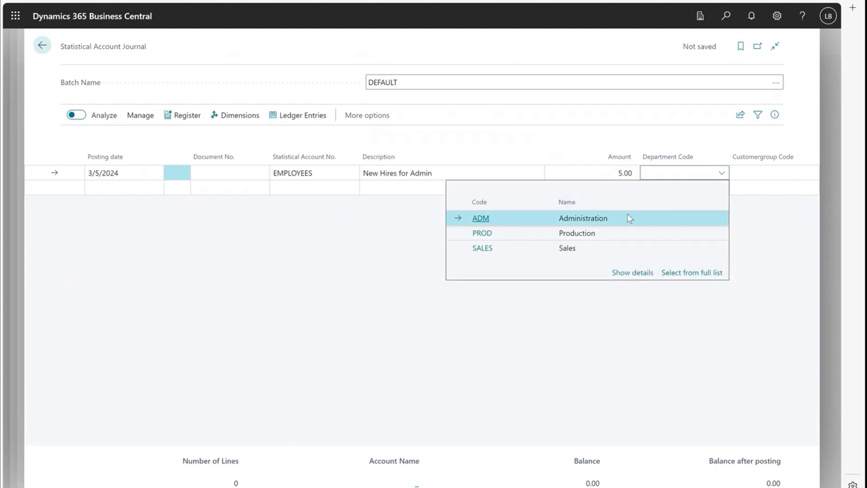
{"action": "left_click", "coordinate": [630, 218]}
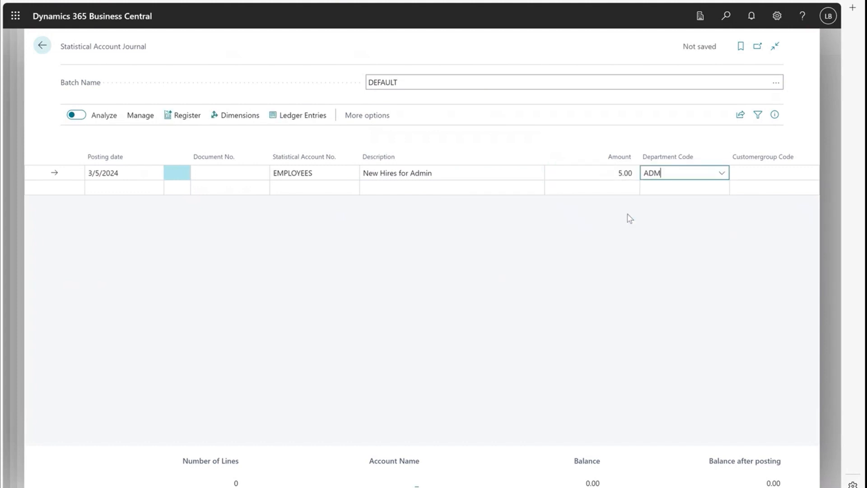
Step: Add a second line for EMPLOYEES with description "Headcount reduction" and posting date 3/1/2024
{"action": "left_click", "coordinate": [299, 187]}
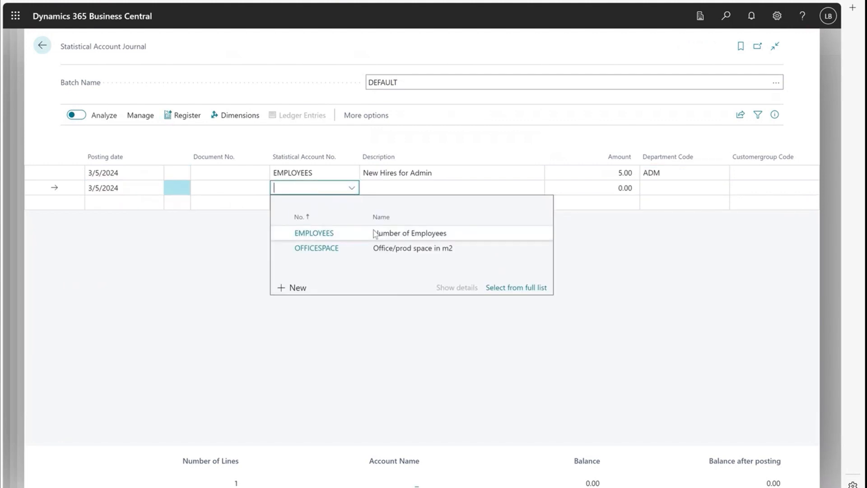
{"action": "left_click", "coordinate": [374, 234]}
{"action": "left_click", "coordinate": [422, 190]}
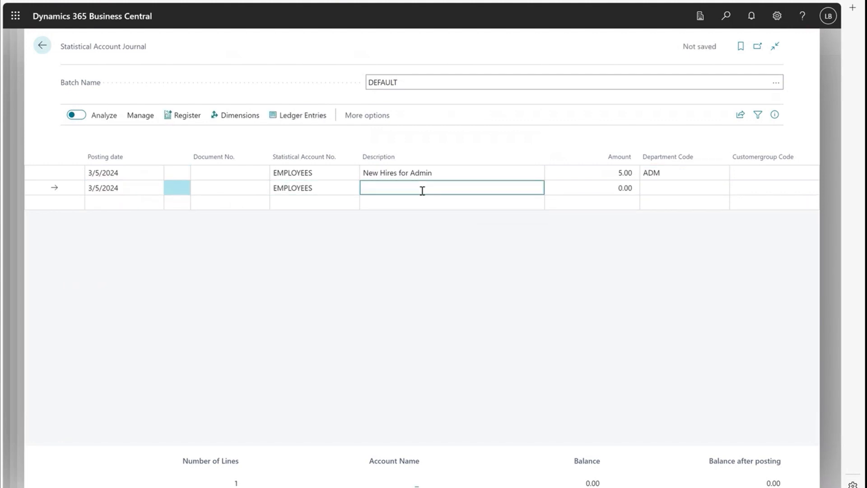
{"action": "type", "text": "Headcount reduction"}
{"action": "left_click", "coordinate": [159, 193]}
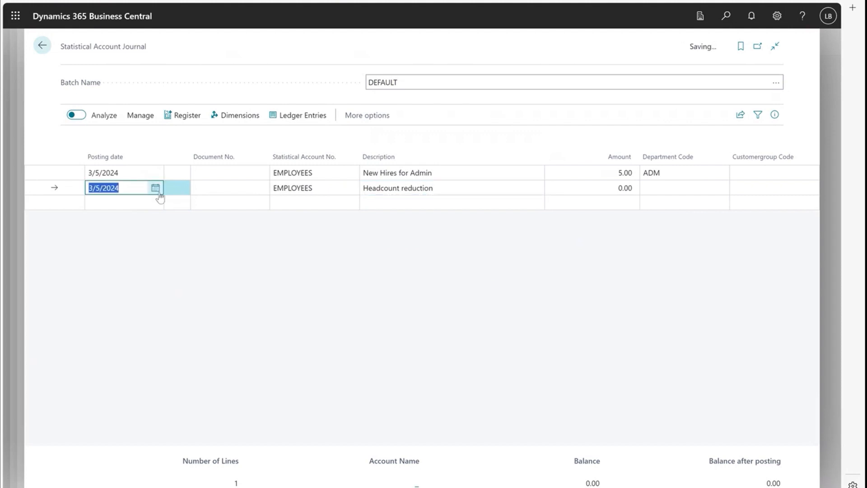
{"action": "left_click", "coordinate": [157, 190]}
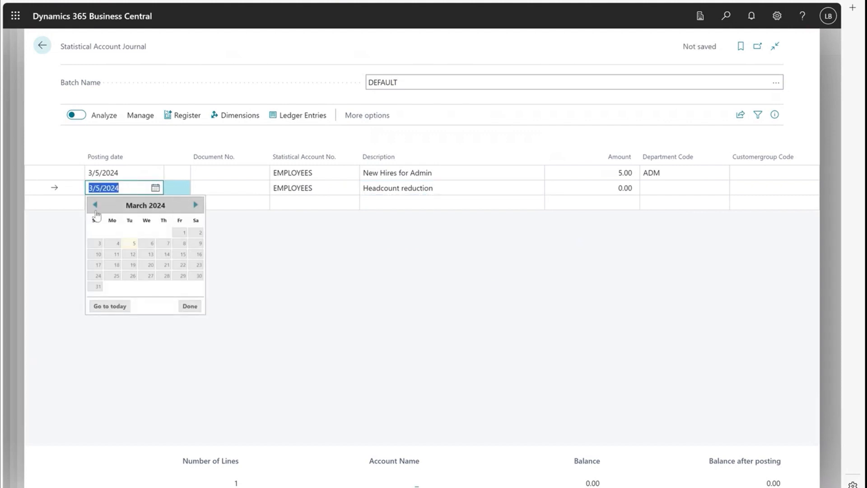
{"action": "left_click", "coordinate": [182, 232]}
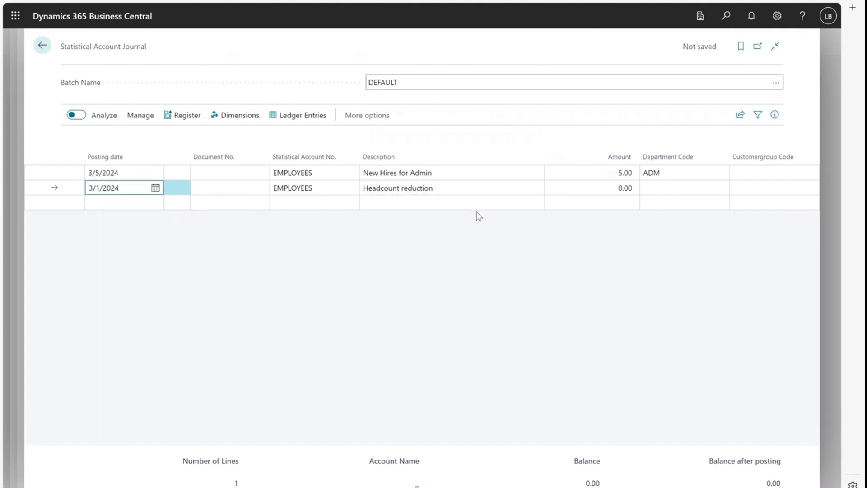
Step: Set the second line's department to PROD and its amount to -4
{"action": "left_click", "coordinate": [689, 188]}
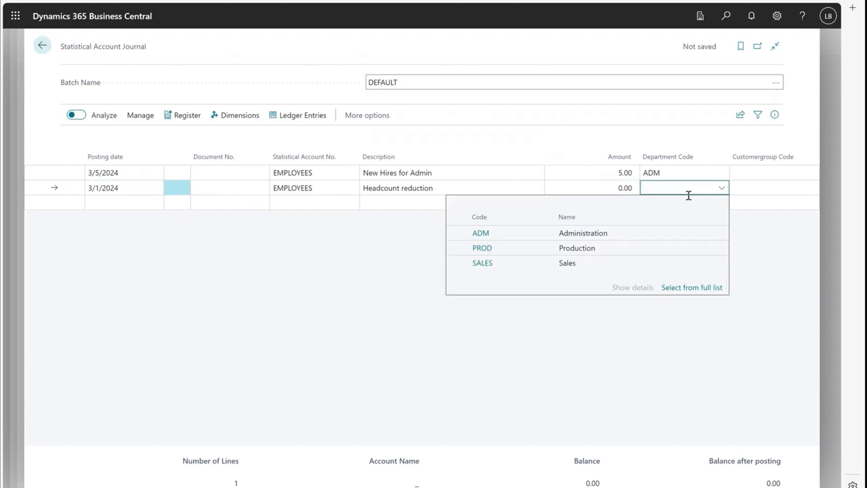
{"action": "left_click", "coordinate": [645, 249]}
{"action": "left_click", "coordinate": [608, 190]}
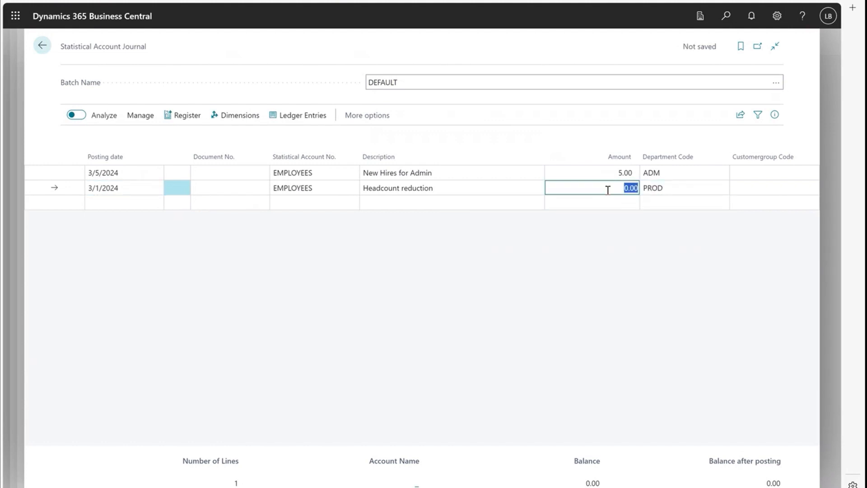
{"action": "key", "text": "BackSpace"}
{"action": "type", "text": "-4"}
{"action": "left_click", "coordinate": [697, 192]}
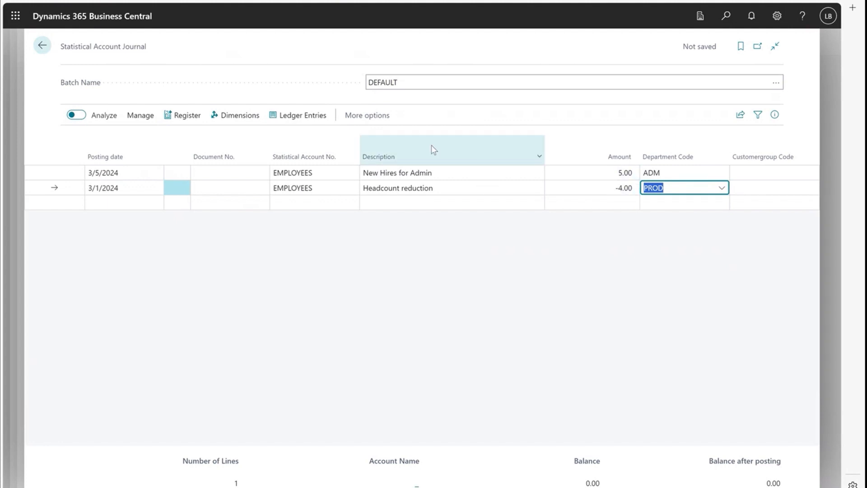
Step: Register the journal lines and confirm
{"action": "left_click", "coordinate": [184, 118]}
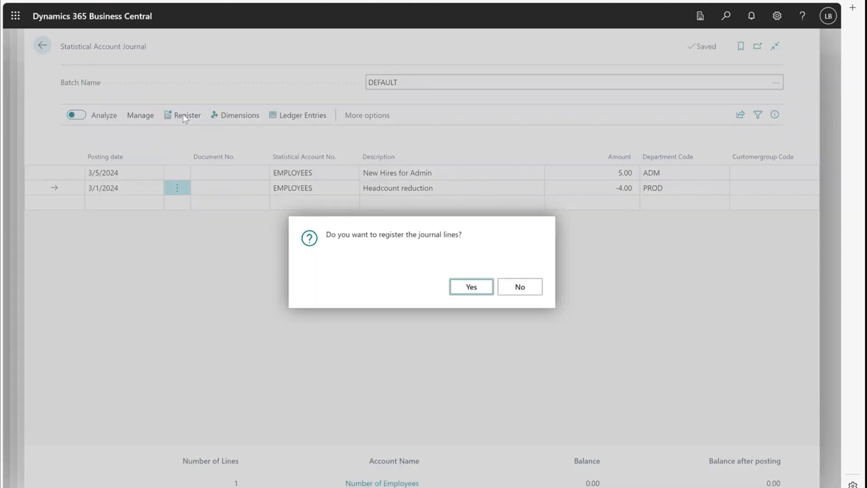
{"action": "left_click", "coordinate": [472, 289]}
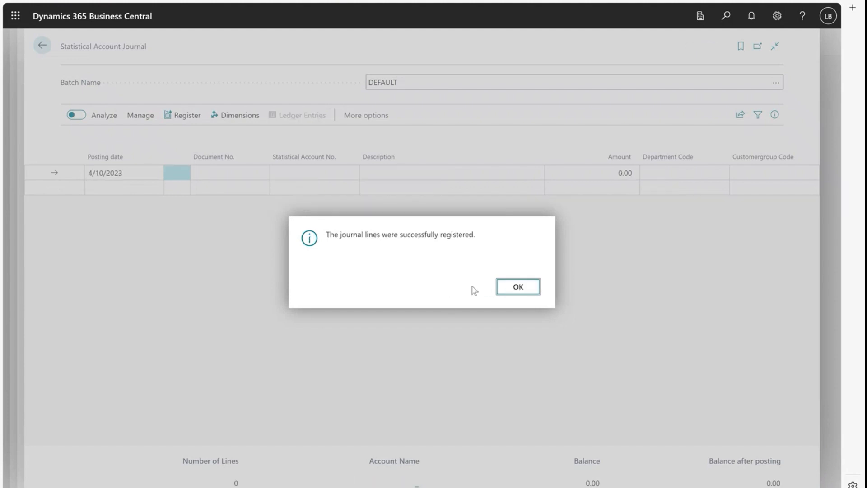
{"action": "left_click", "coordinate": [529, 292]}
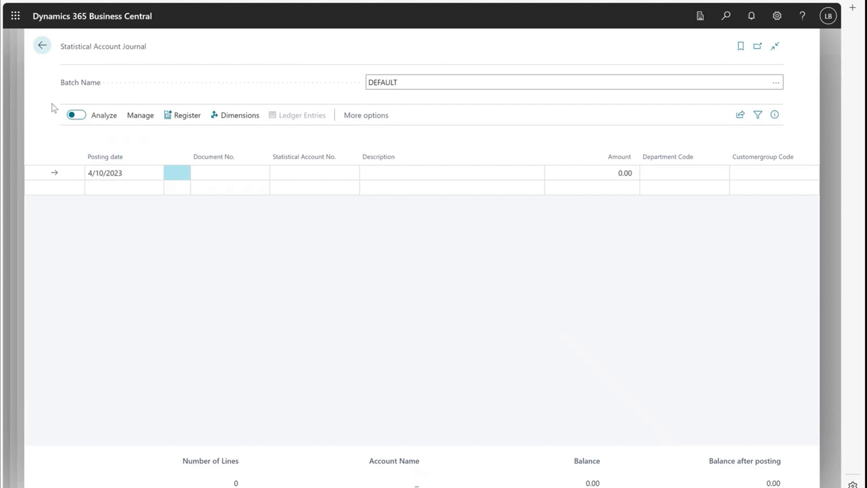
Step: Return to the statistical account ledger entries and sort them by posting date ascending
{"action": "left_click", "coordinate": [43, 46]}
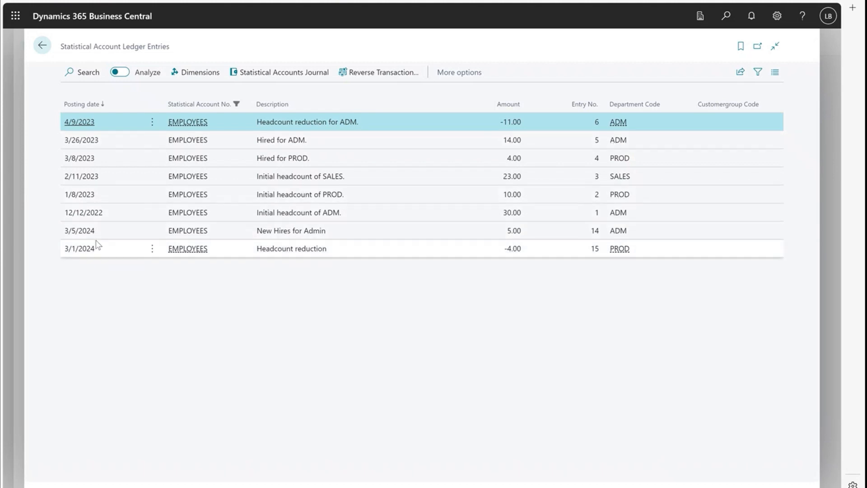
{"action": "left_click", "coordinate": [90, 107]}
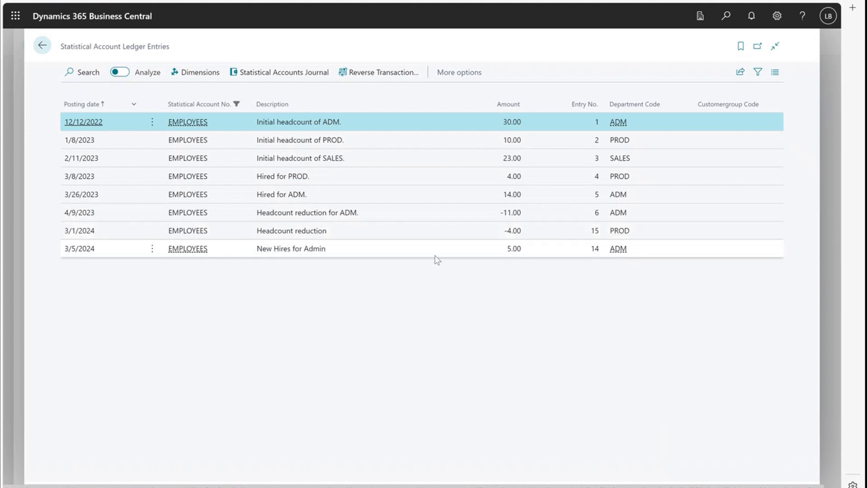
Step: Turn on analysis mode and pivot the amounts by posting date rows and Department Code column labels
{"action": "left_click", "coordinate": [126, 74]}
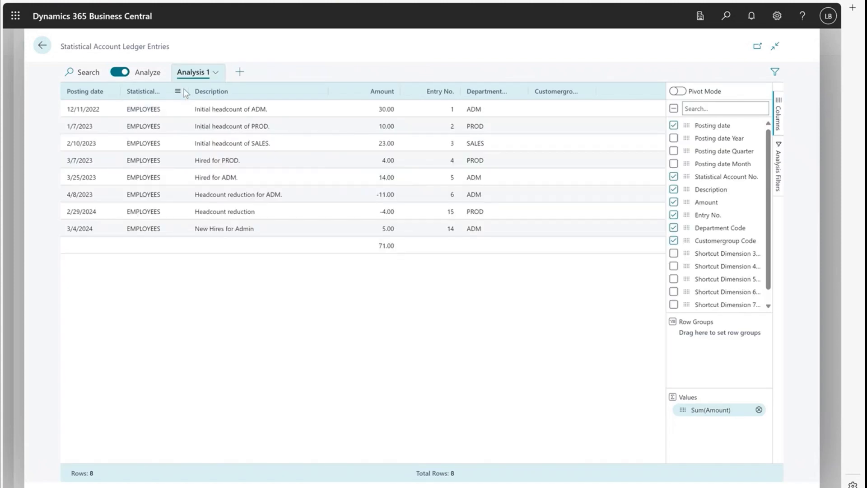
{"action": "left_click", "coordinate": [677, 91]}
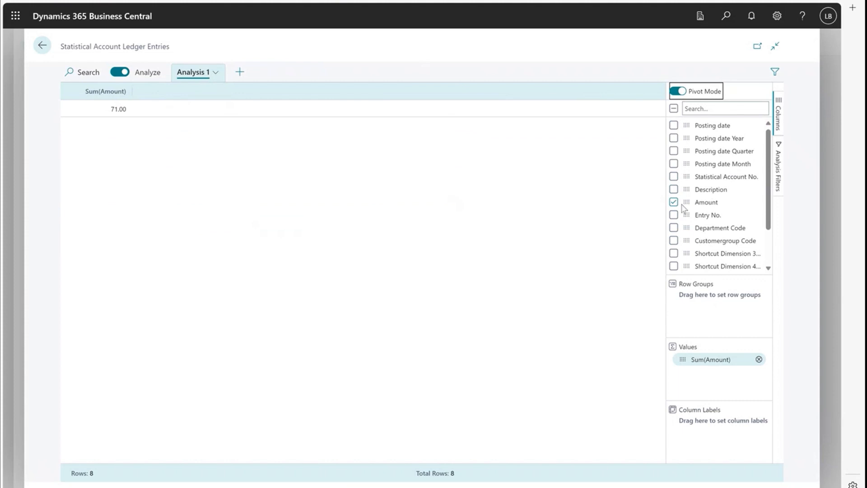
{"action": "left_click", "coordinate": [674, 125]}
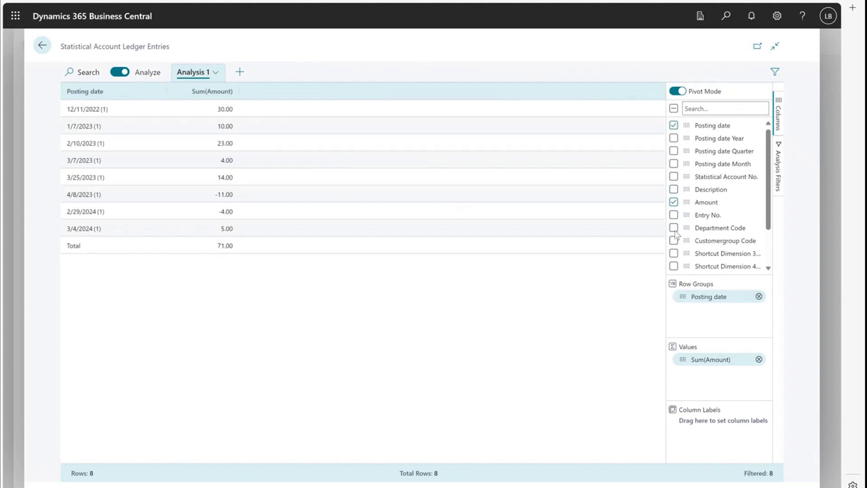
{"action": "left_click_drag", "start_coordinate": [689, 231], "coordinate": [684, 425]}
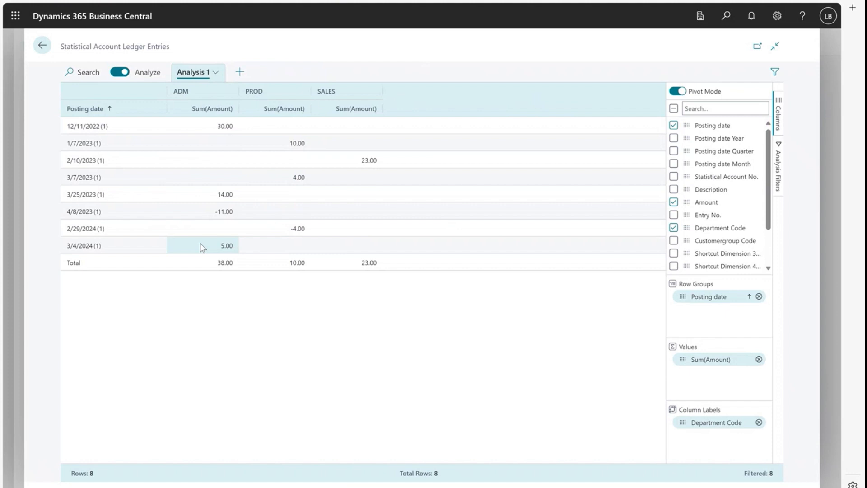
Step: Open the EMPLOYEES account's Statistical Account Balance and review the monthly amounts
{"action": "left_click", "coordinate": [43, 45]}
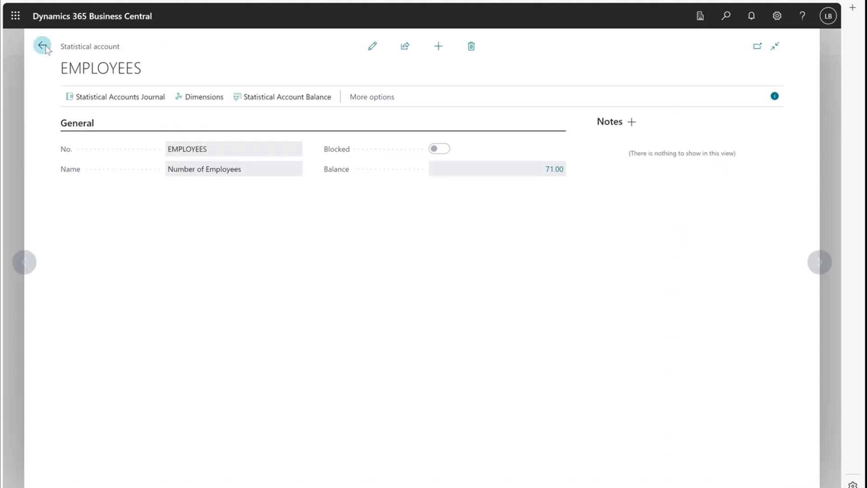
{"action": "left_click", "coordinate": [250, 103]}
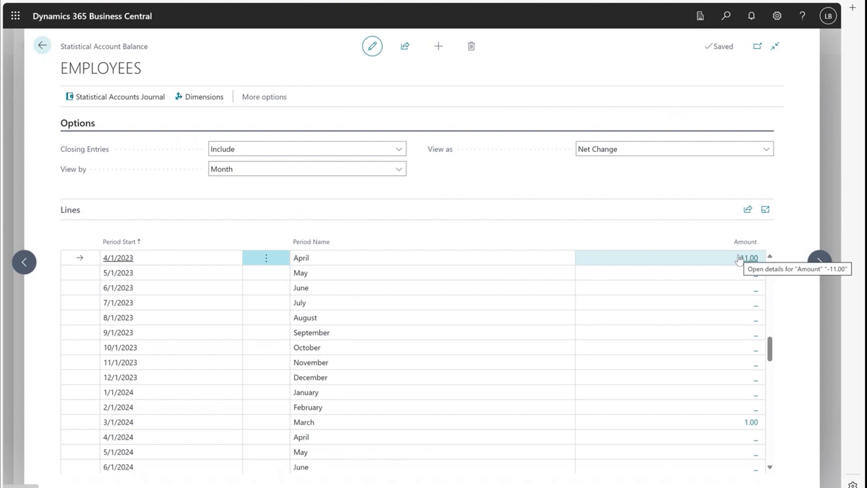
{"action": "left_click", "coordinate": [770, 256]}
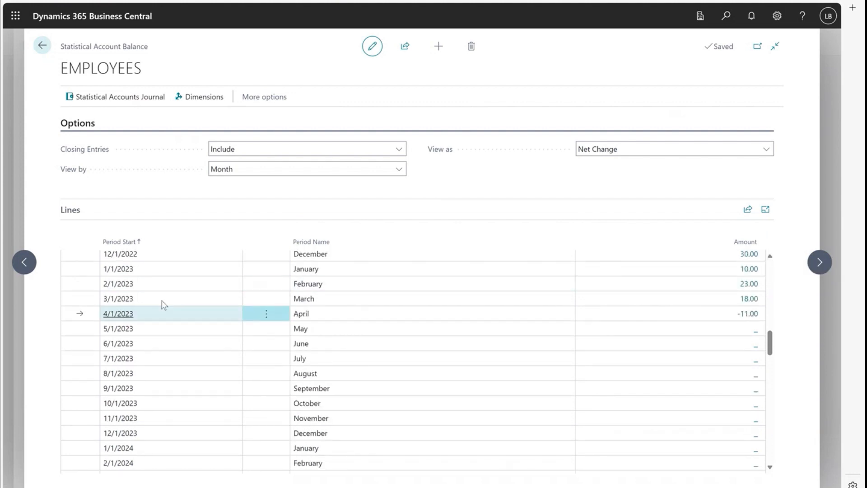